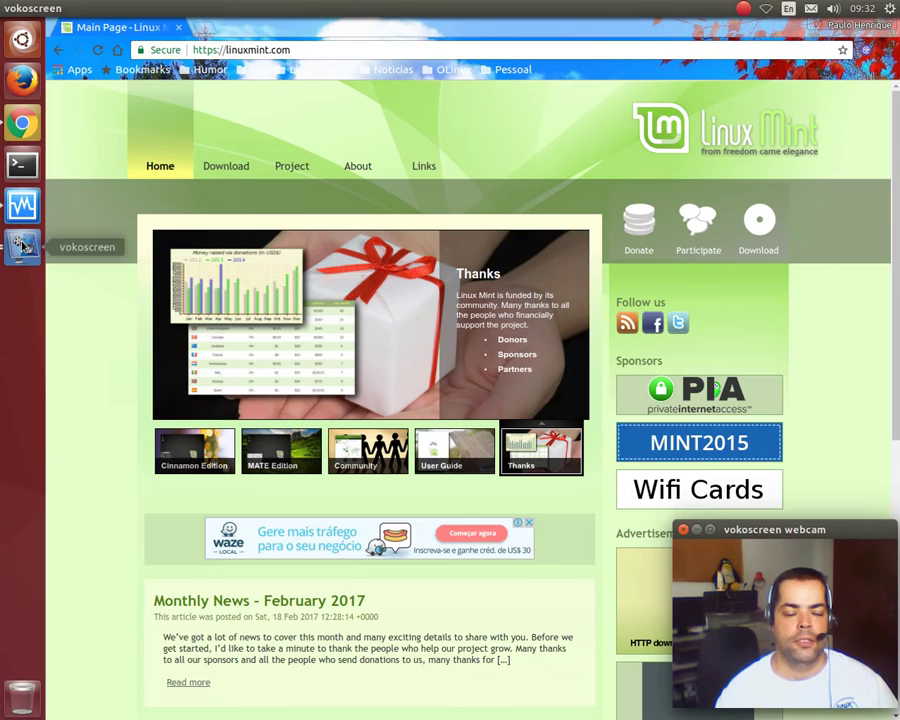
Switch to VirtualBox and start a new virtual machine named Mint with type Linux and version Ubuntu (64-bit).
click(22, 245)
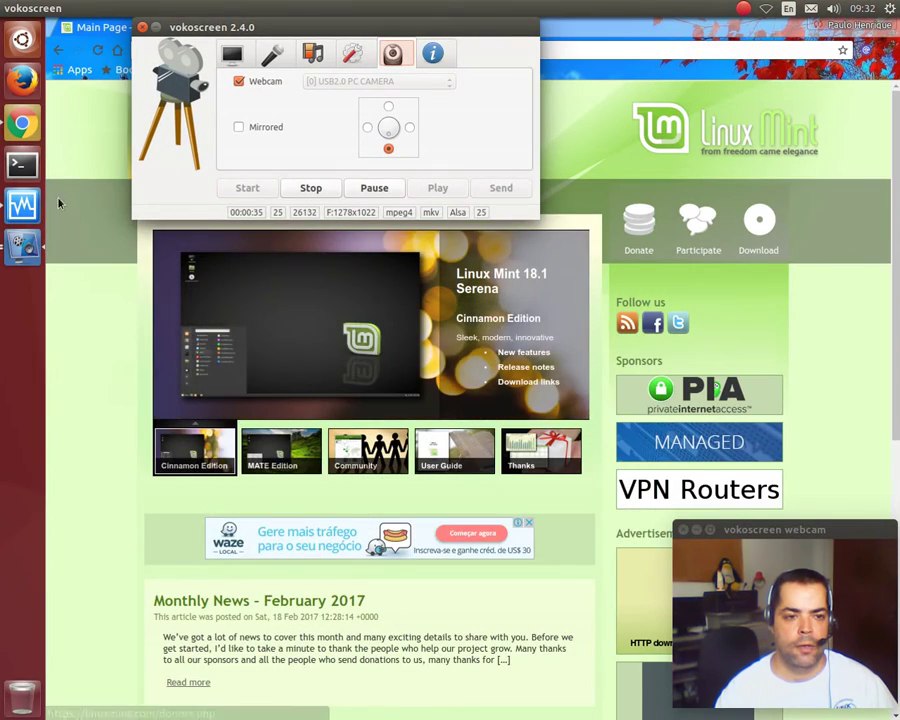
click(22, 205)
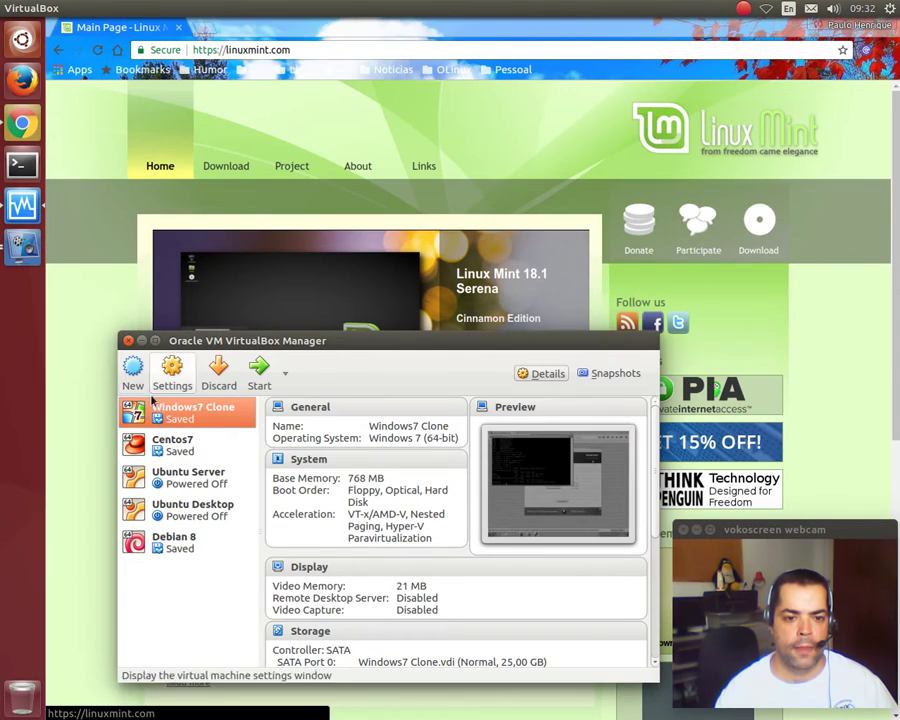
drag(344, 340, 413, 70)
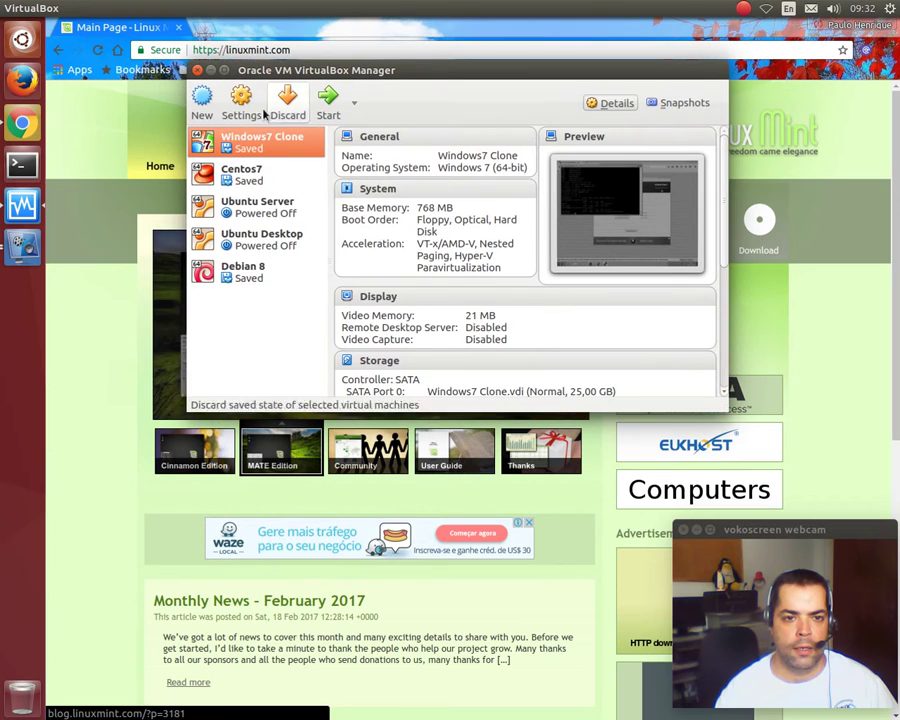
click(191, 116)
text(M)
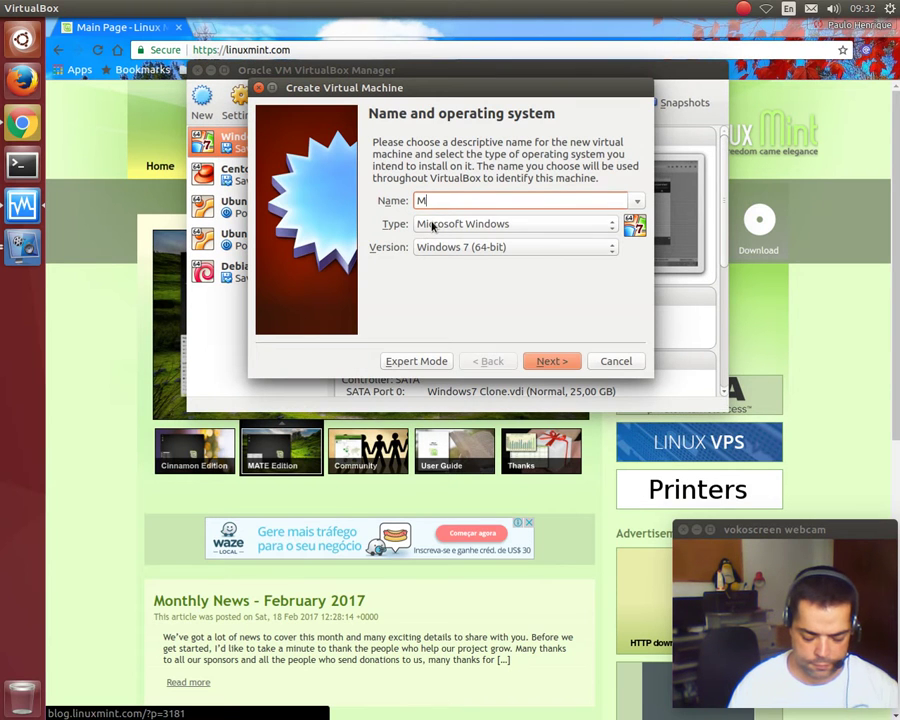
text(int)
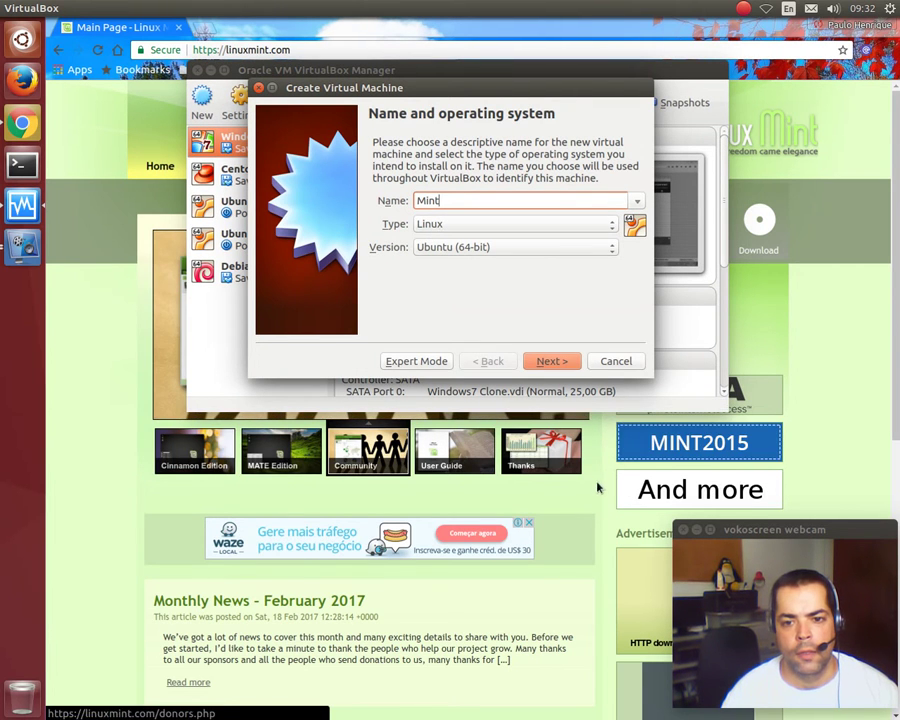
click(562, 366)
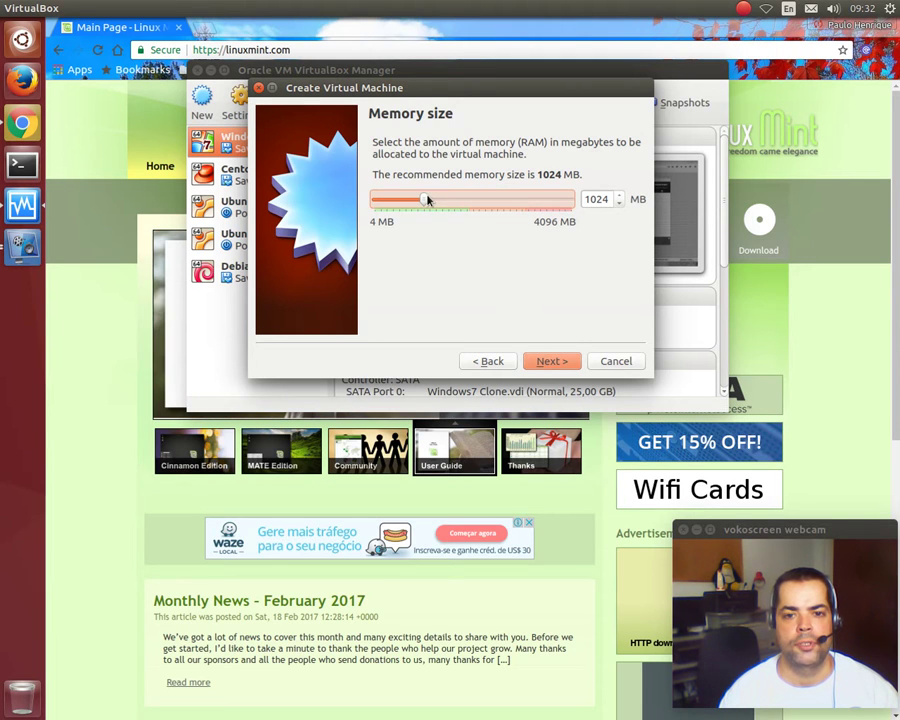
Accept 1024 MB of memory and create a 16 GB VDI virtual hard disk named Mint for the machine.
click(552, 362)
click(553, 363)
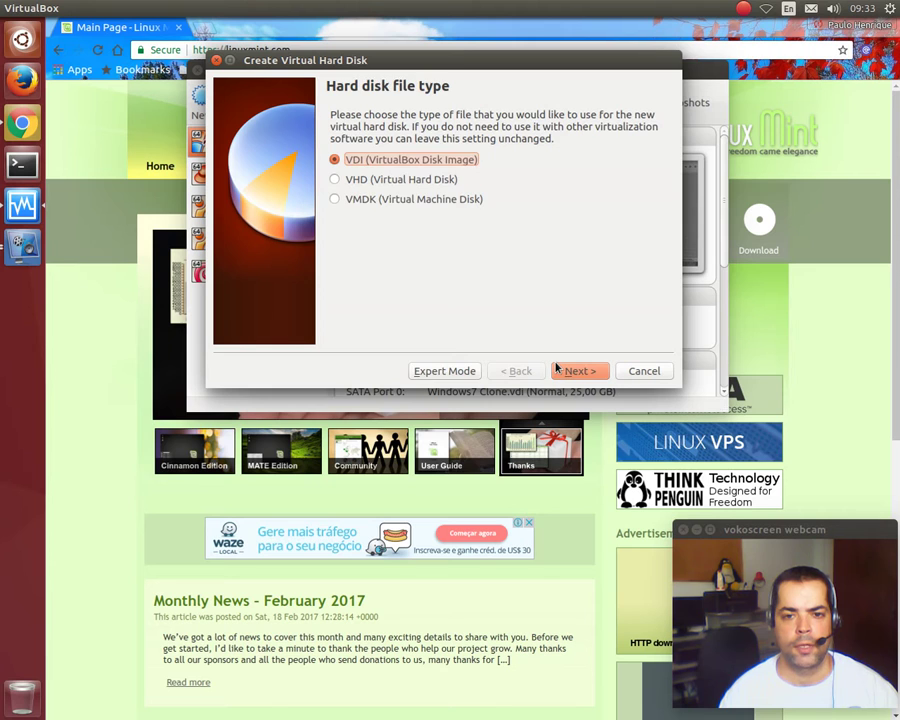
click(575, 369)
click(570, 372)
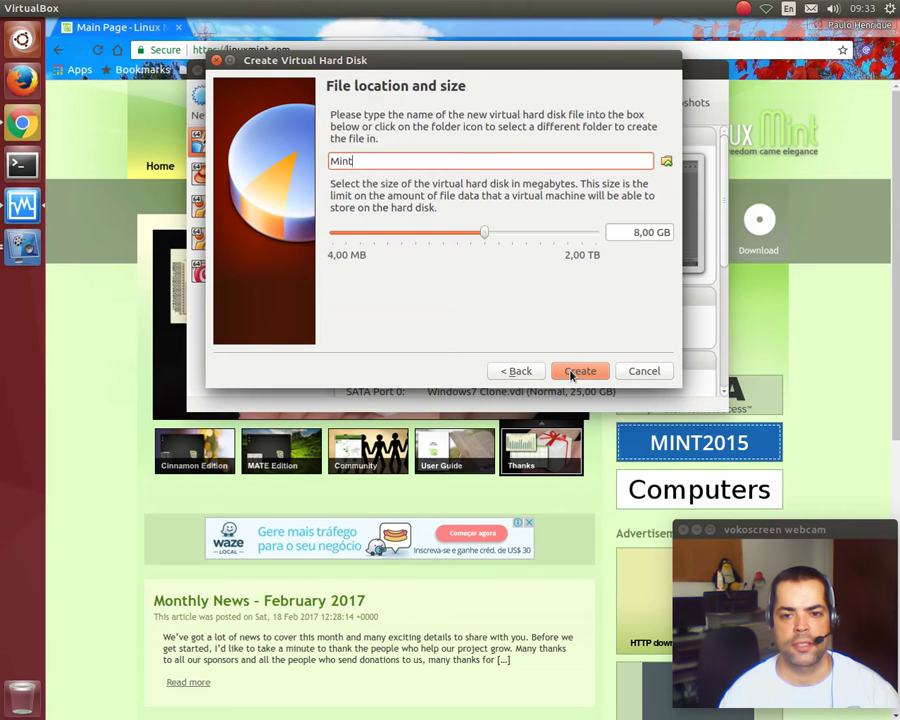
click(516, 235)
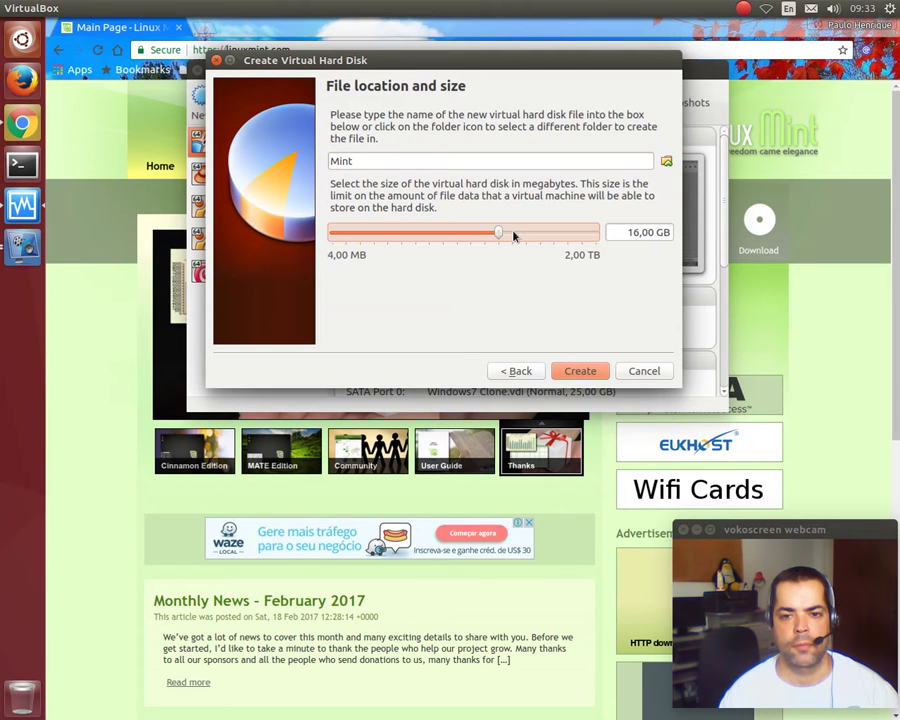
click(584, 373)
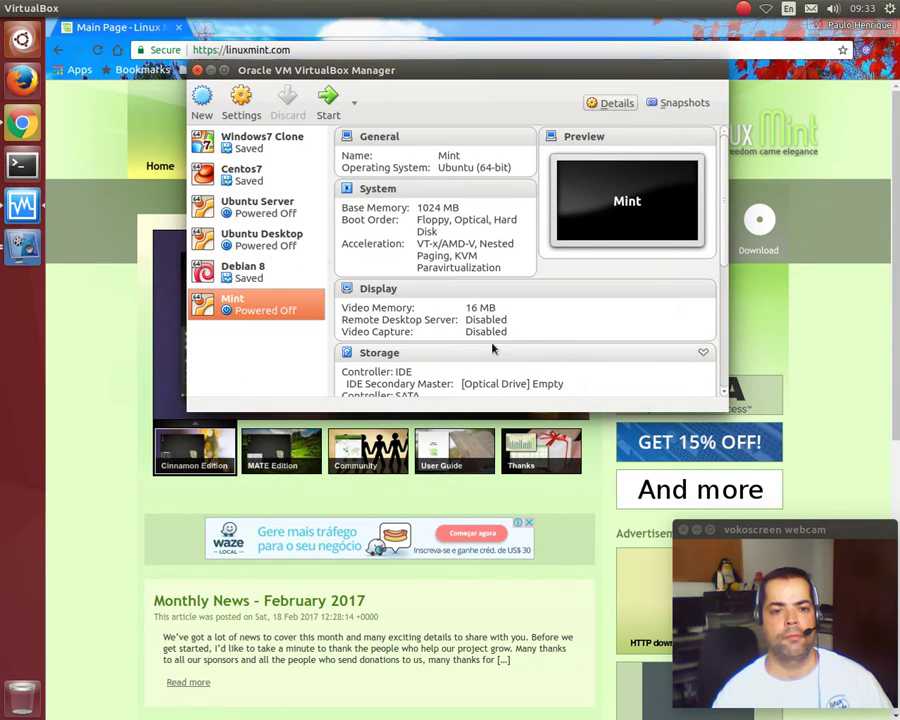
Add an optical drive holding the linuxmint-18.1-cinnamon-64bit ISO to the Mint machine's IDE controller.
click(243, 100)
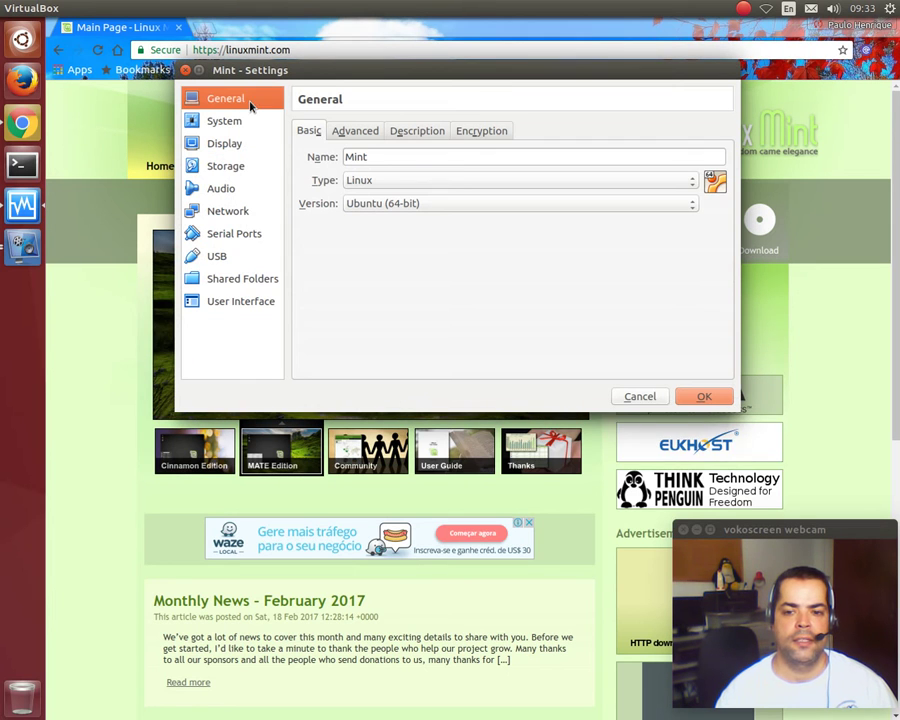
click(225, 166)
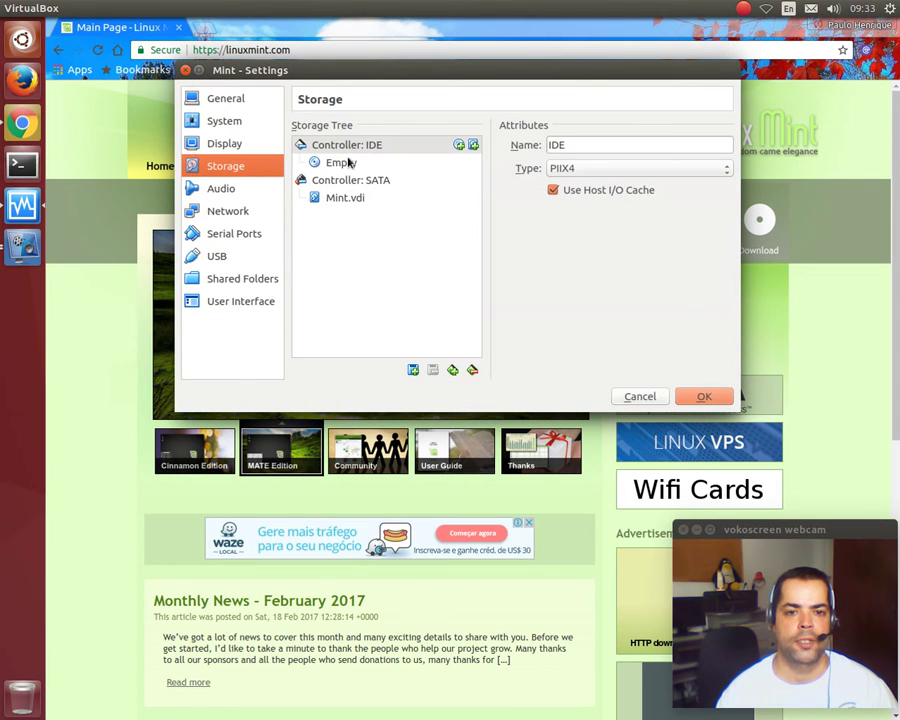
click(459, 145)
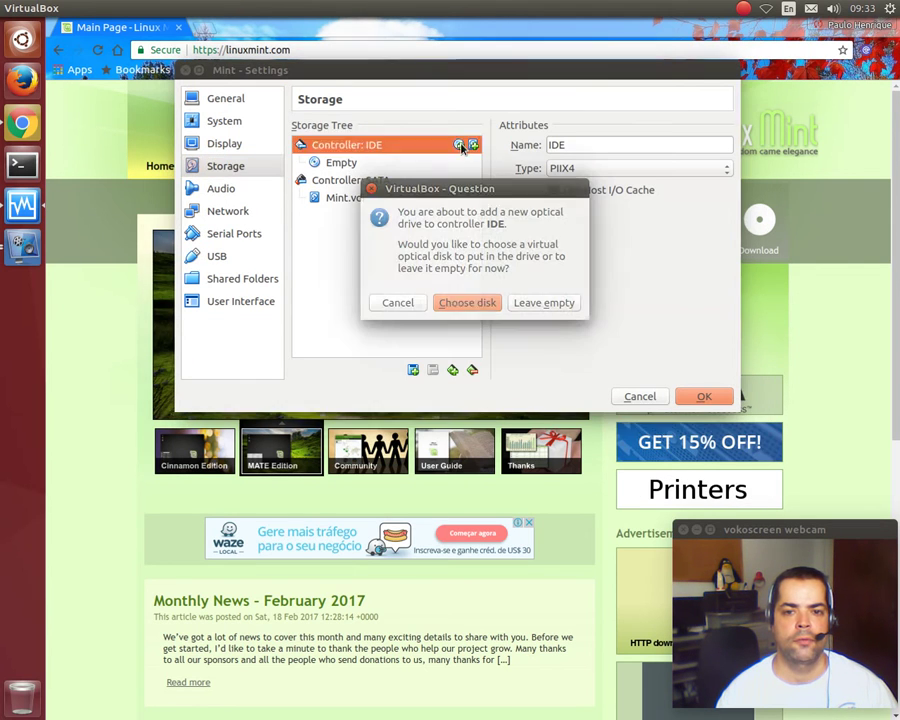
click(463, 304)
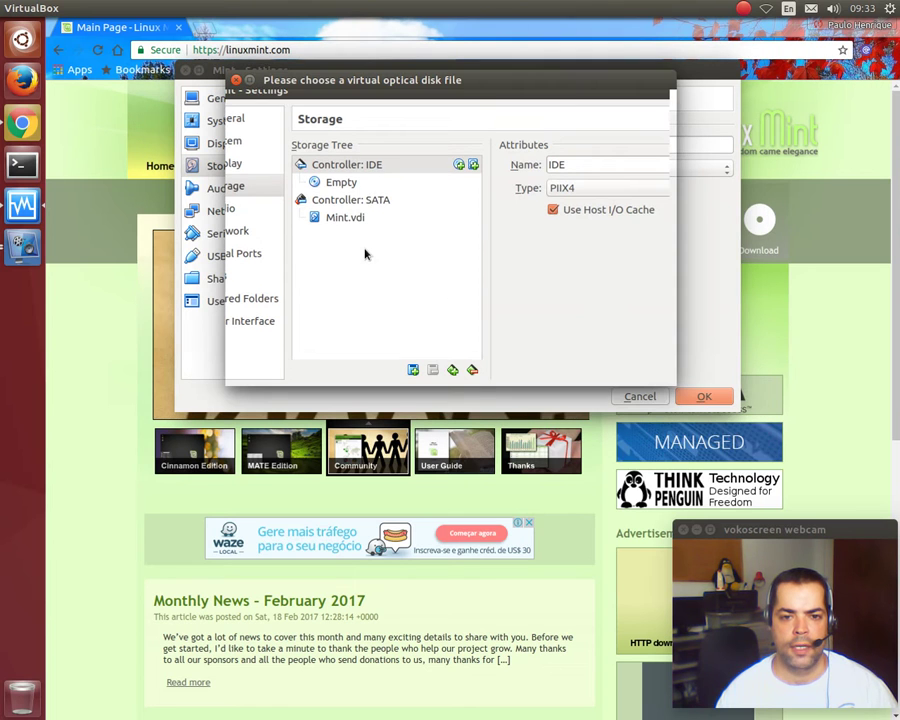
double_click(364, 221)
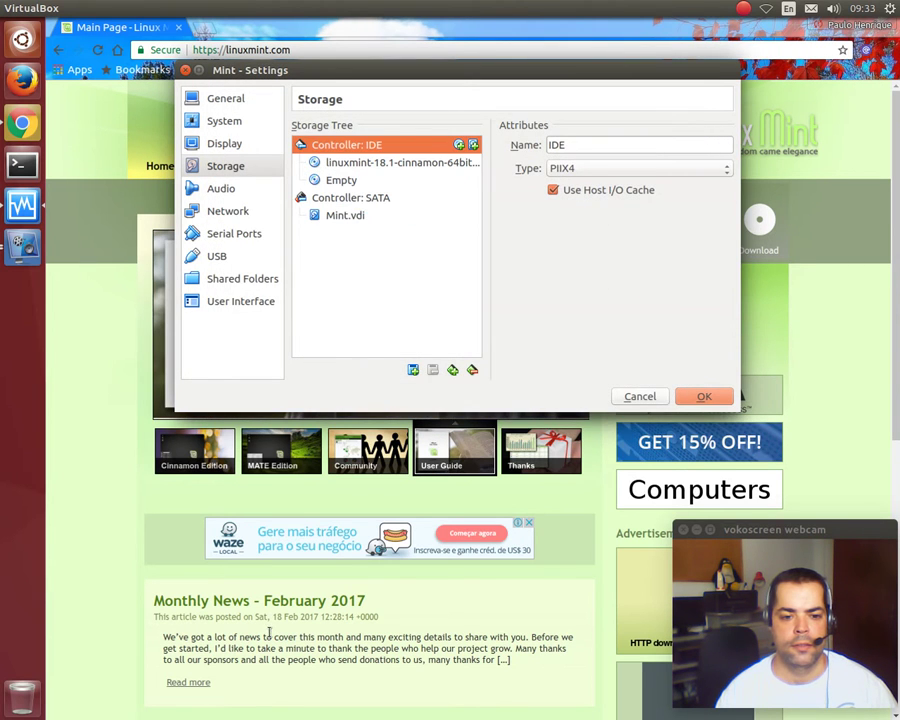
Switch to the browser and examine the edition links on the Linux Mint 18.1 download page.
click(68, 488)
click(217, 166)
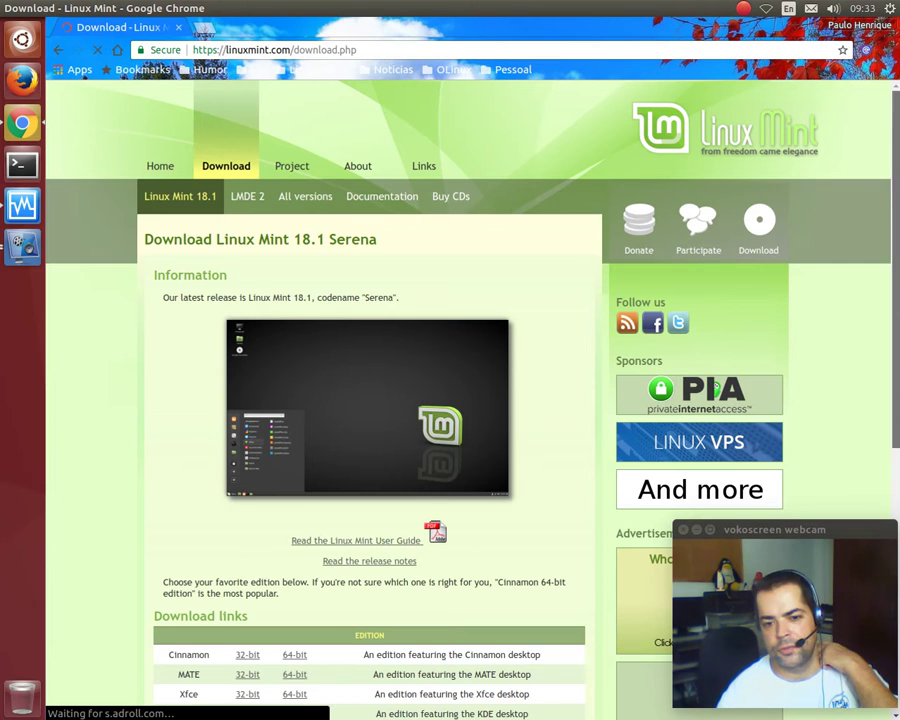
scroll(430, 436, down, 5)
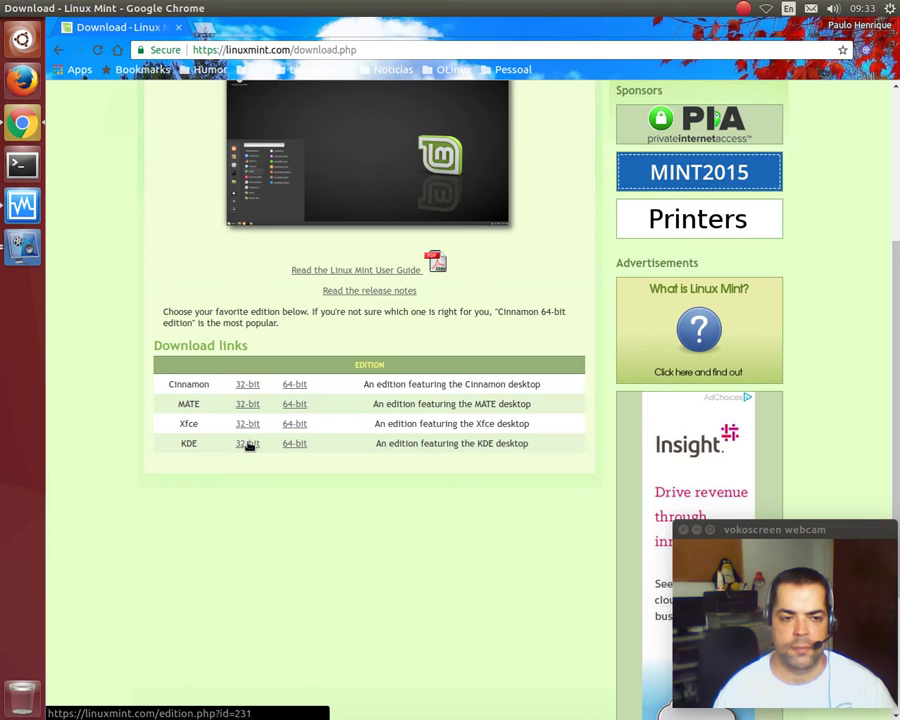
Switch to VirtualBox and start the Mint machine, clearing the browser and manager windows away from the running machine's window.
click(25, 220)
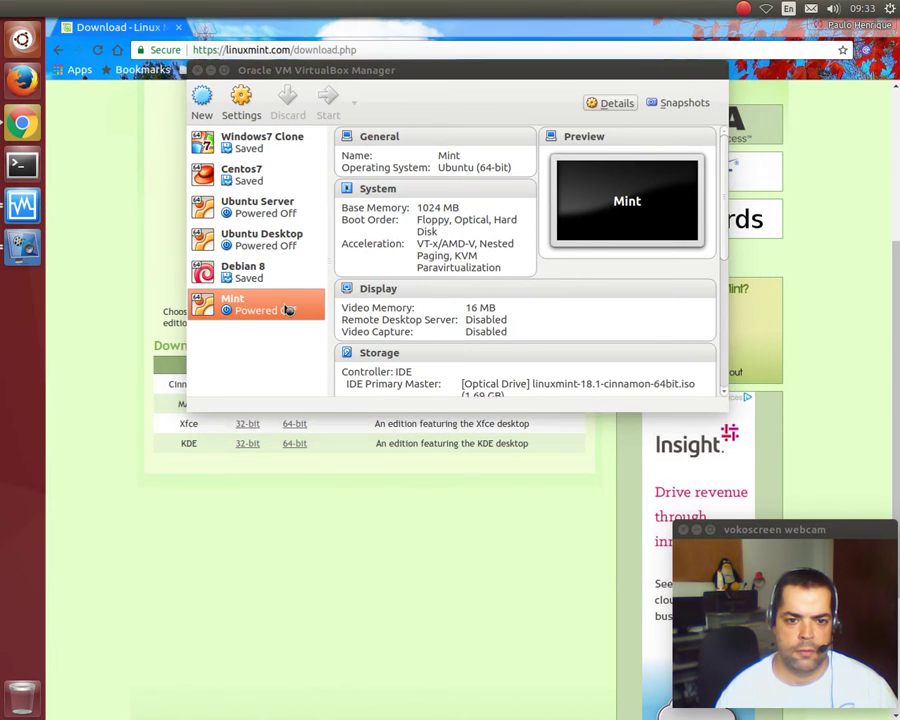
double_click(288, 310)
click(180, 28)
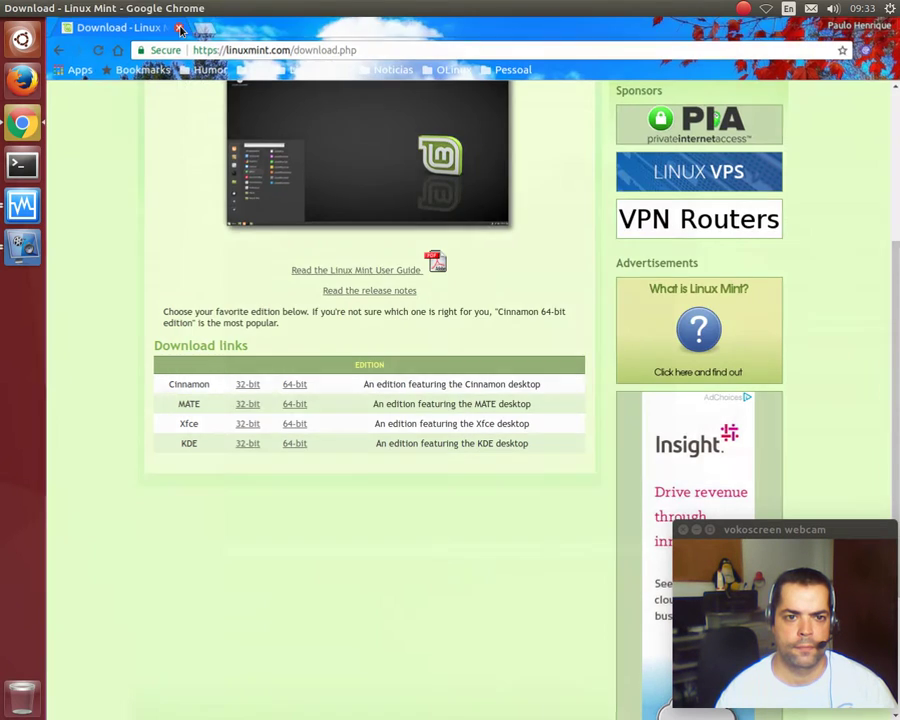
click(180, 28)
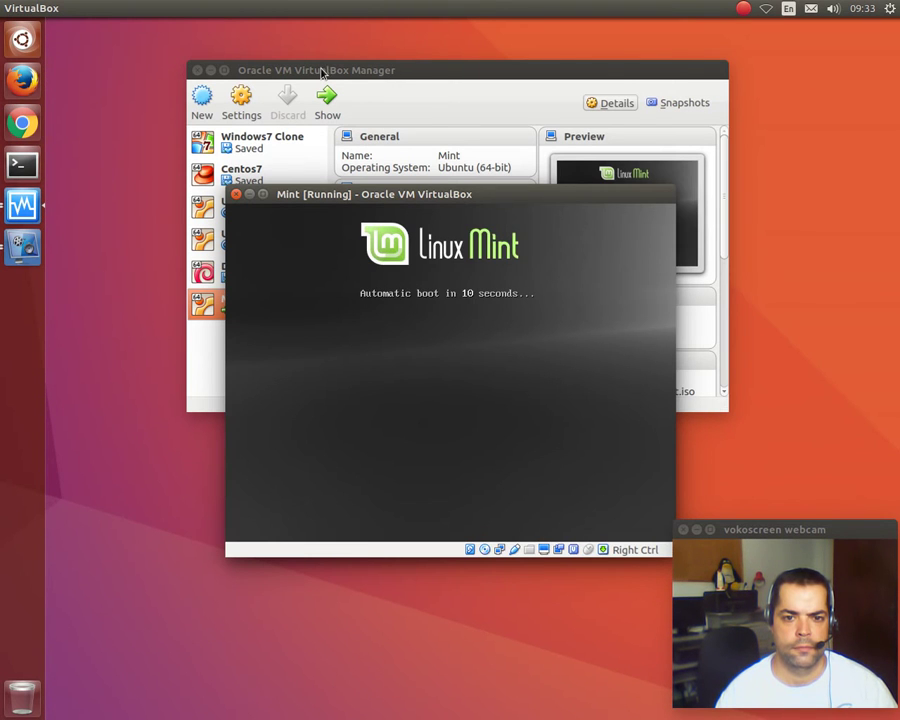
click(210, 70)
drag(410, 203, 240, 51)
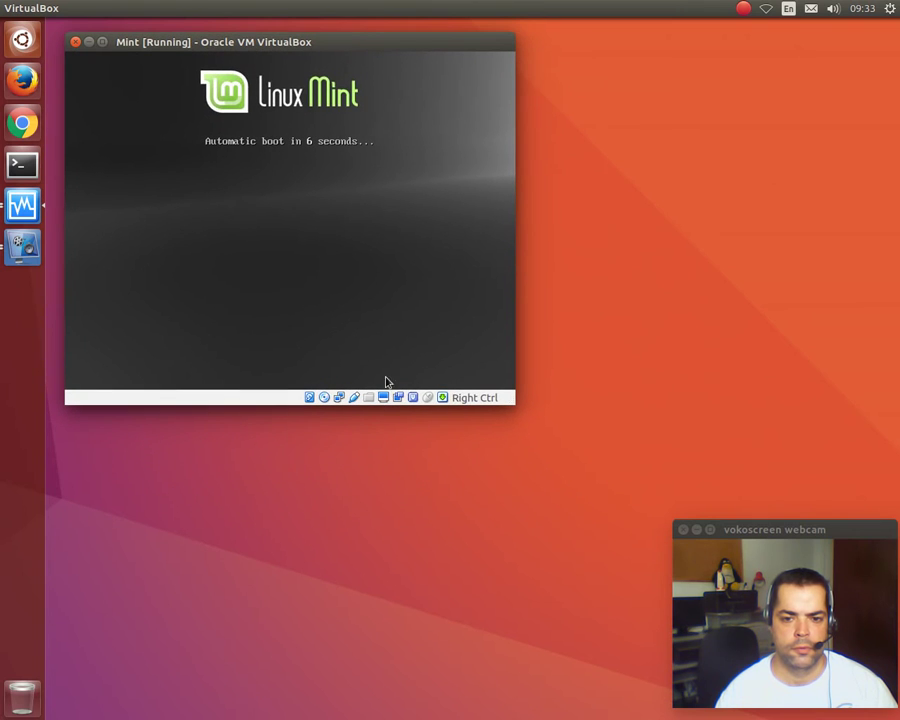
Dismiss the mouse integration and software rendering notices, and reposition the webcam and Mint machine windows on the desktop.
mouse_move(842, 534)
mouse_down()
mouse_move(854, 527)
mouse_move(845, 544)
mouse_up()
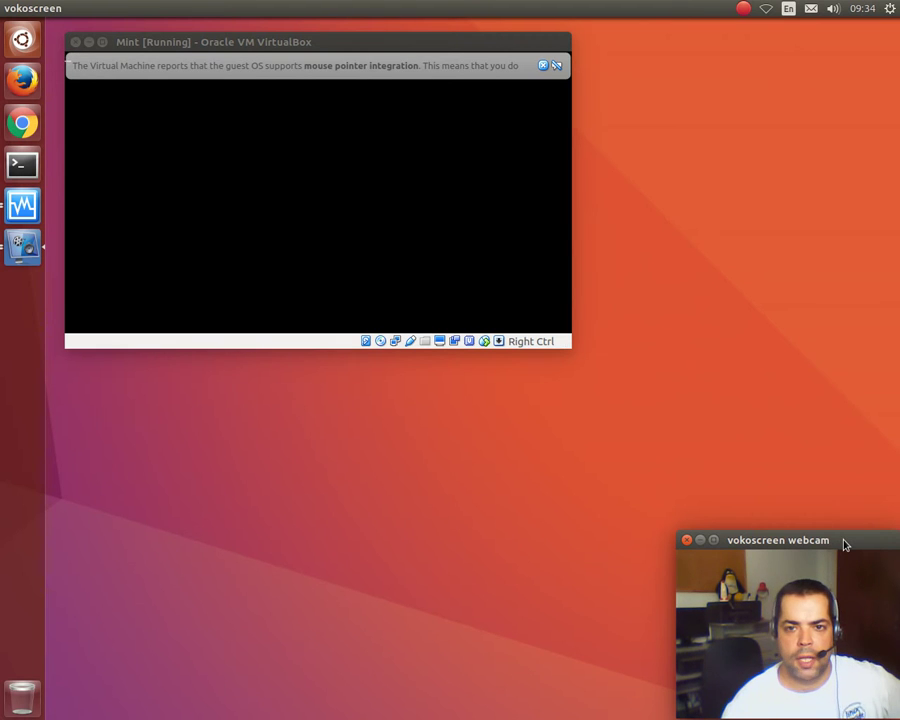
click(543, 65)
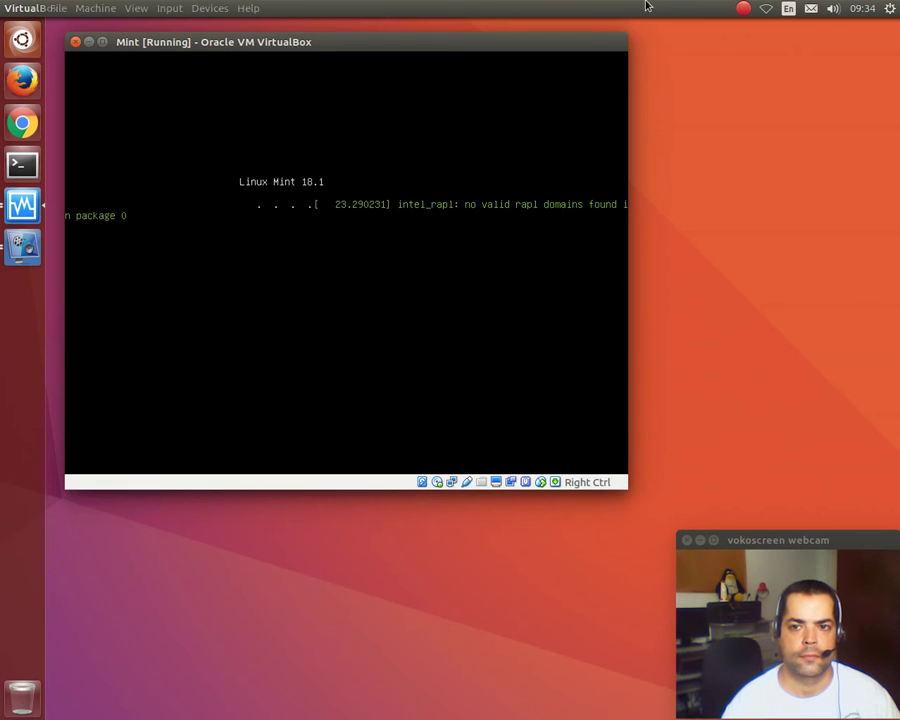
click(833, 8)
click(833, 8)
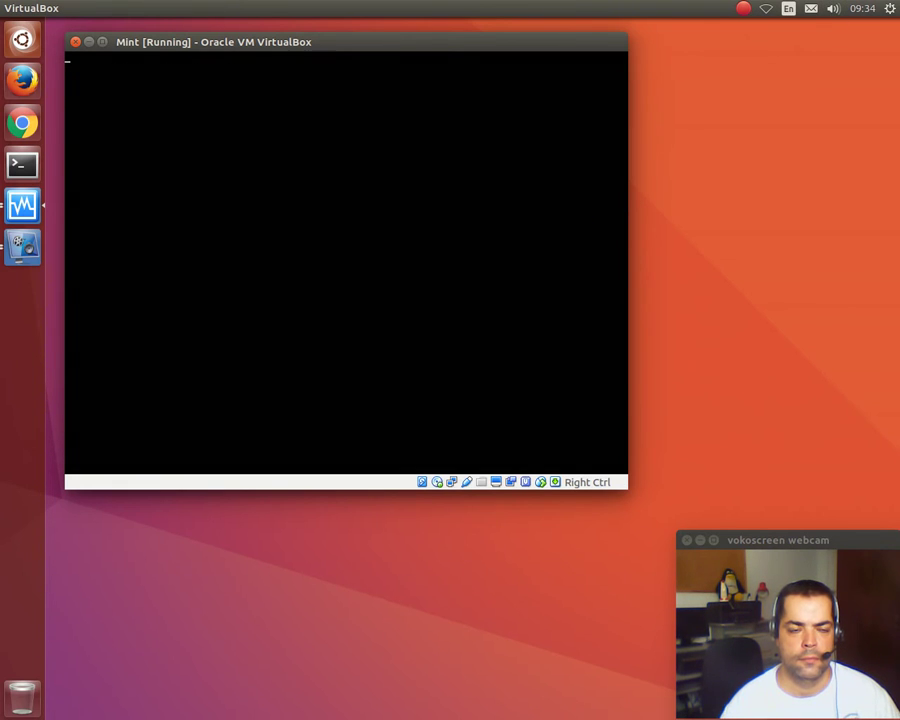
drag(265, 40, 298, 52)
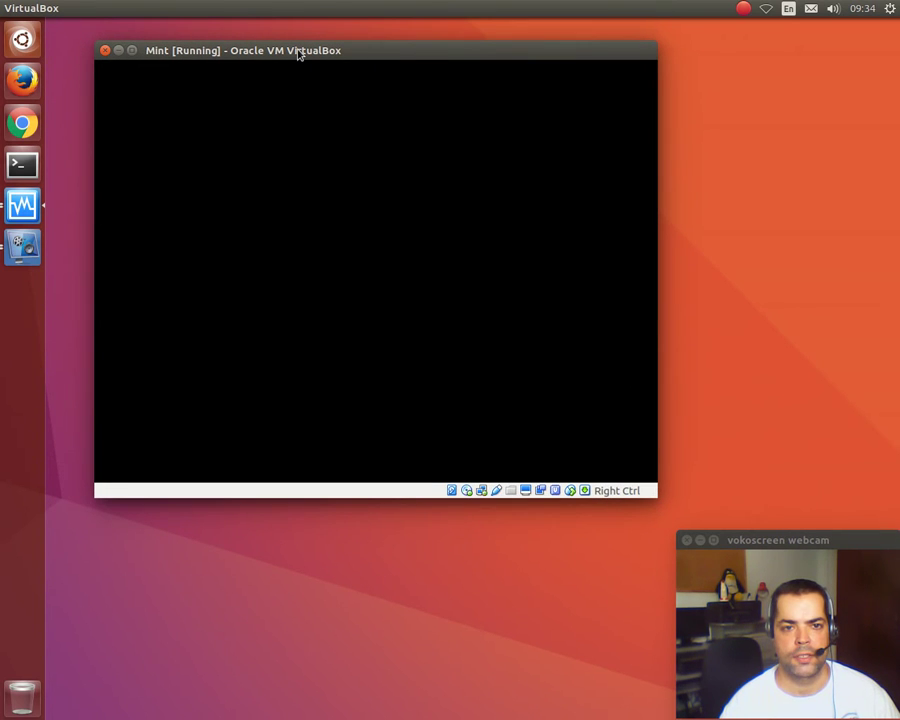
drag(298, 54, 323, 62)
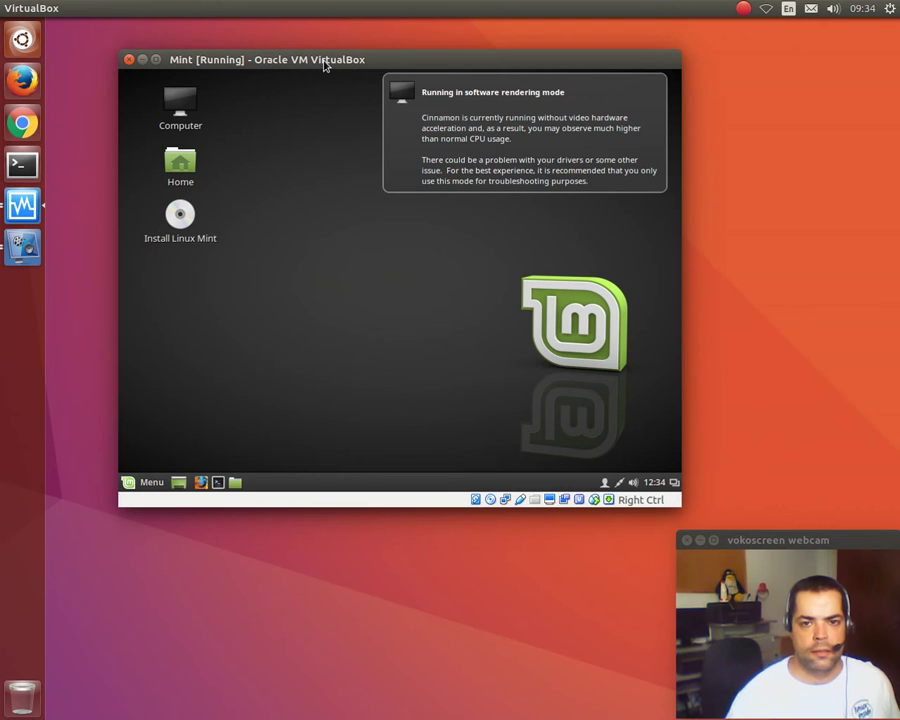
click(468, 153)
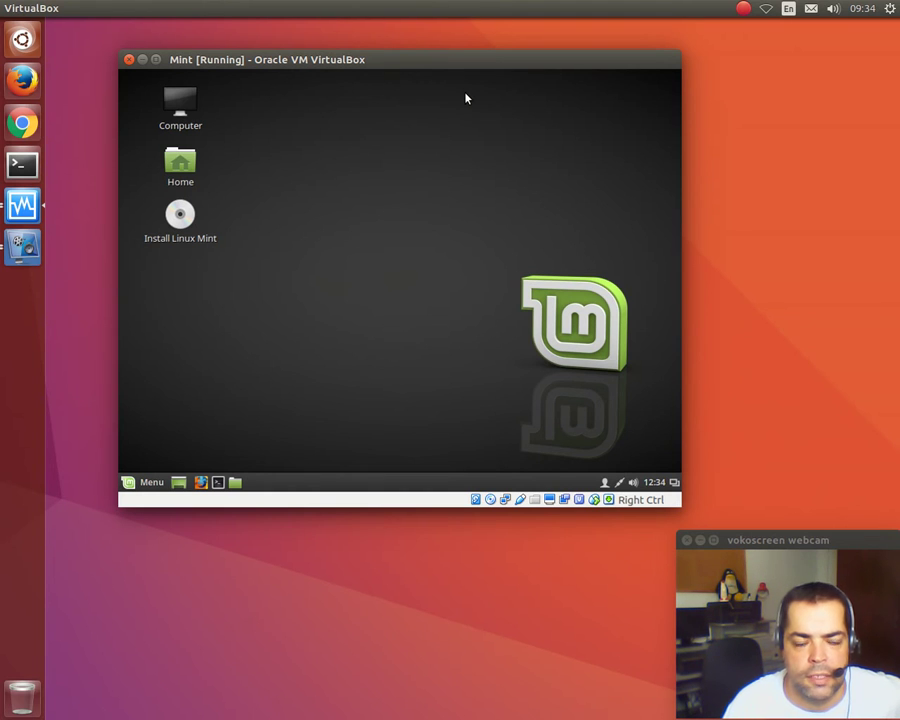
Launch the Linux Mint installer, choose Português do Brasil as the language and continue without third-party software.
click(181, 222)
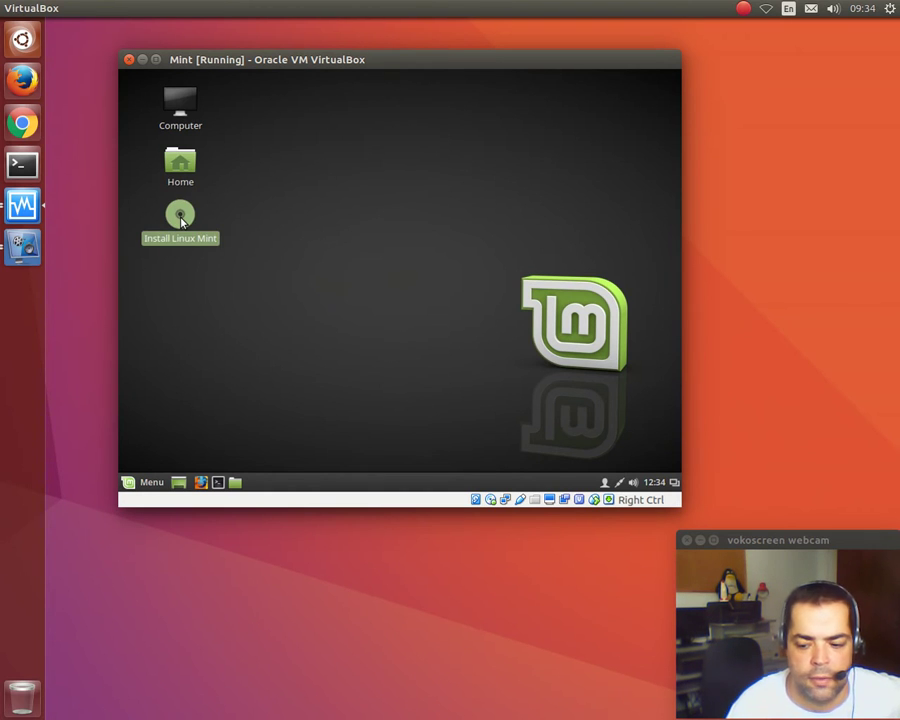
double_click(181, 216)
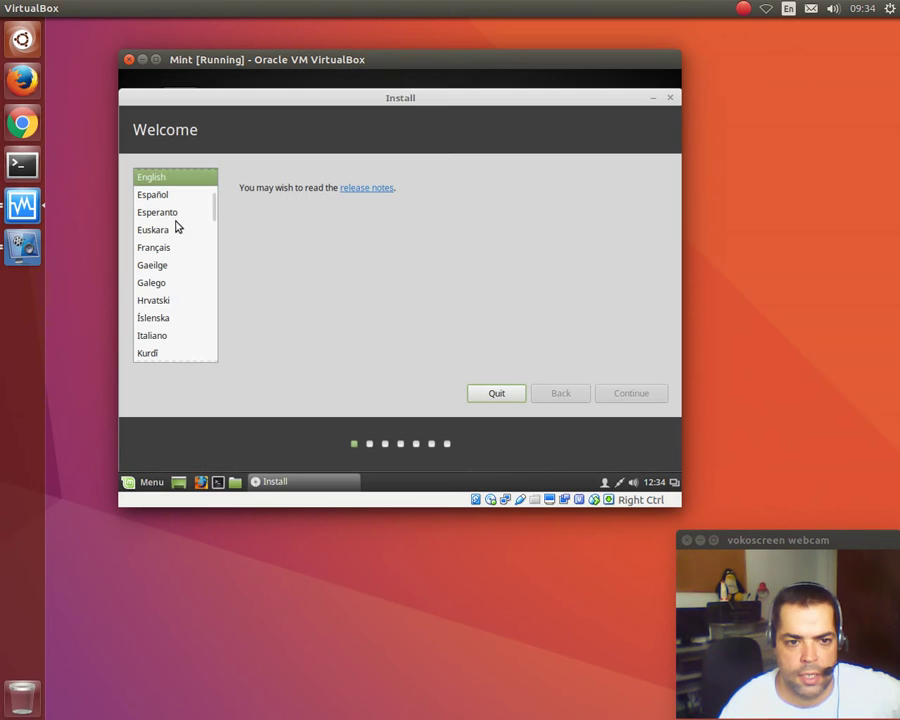
drag(215, 207, 215, 247)
click(184, 212)
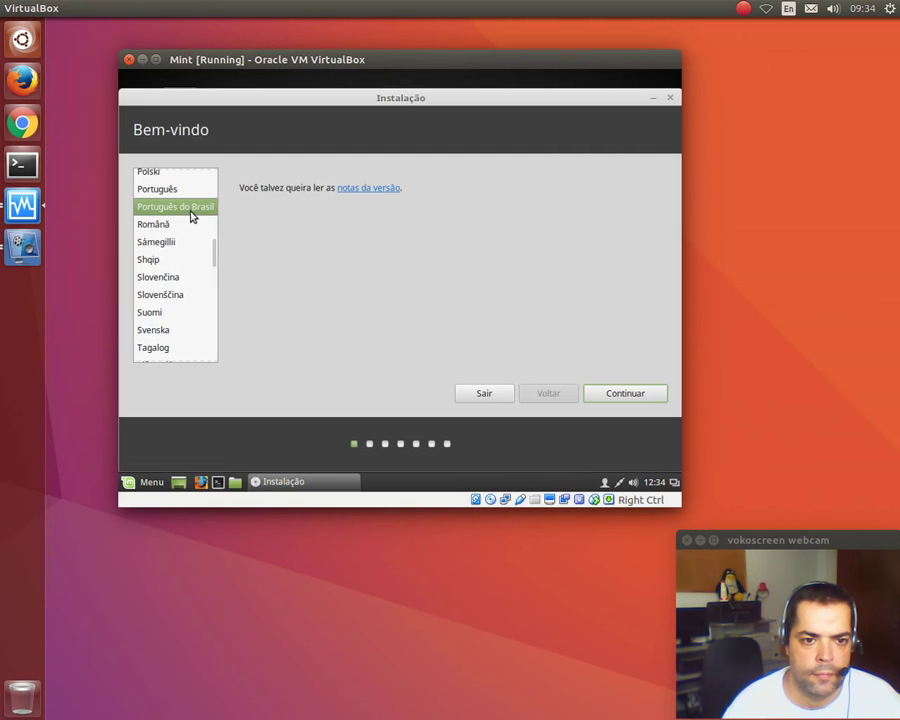
click(630, 394)
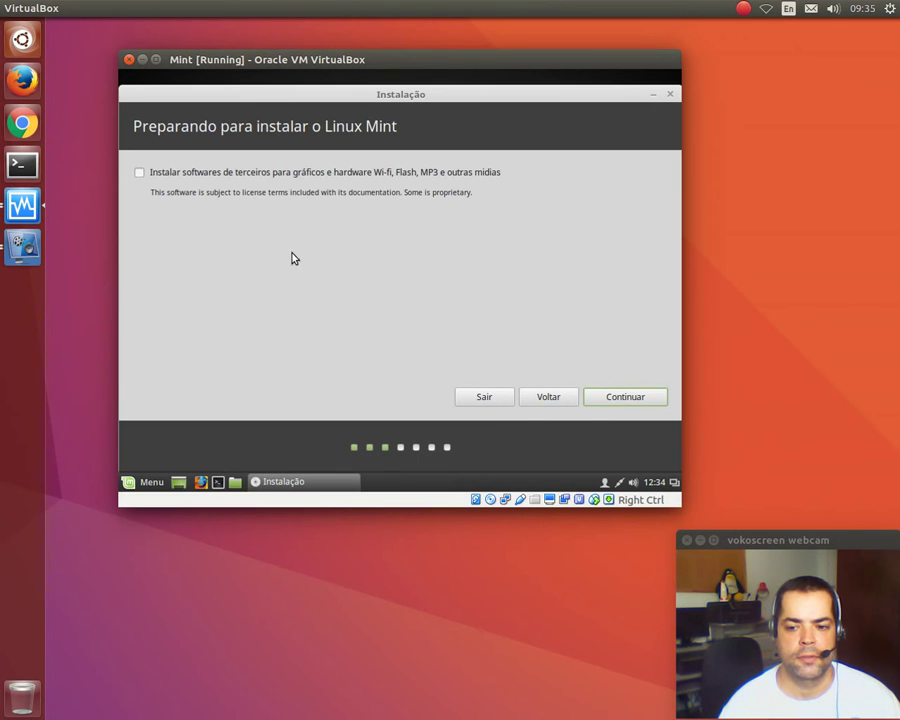
click(606, 398)
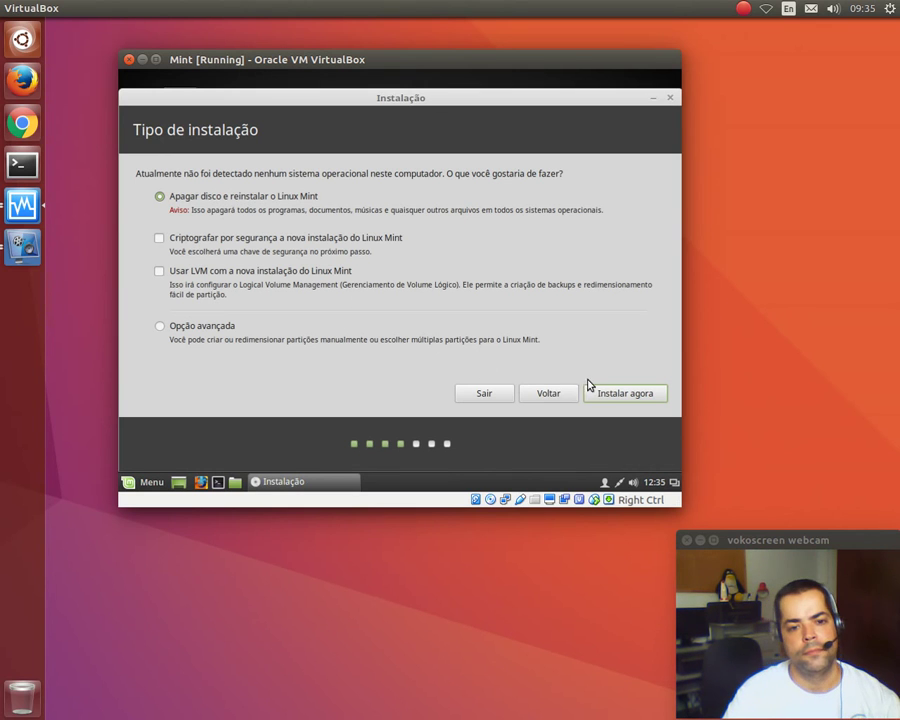
Start the installation with the erase-disk option, approve the partition changes and accept Sao Paulo as the location.
click(624, 396)
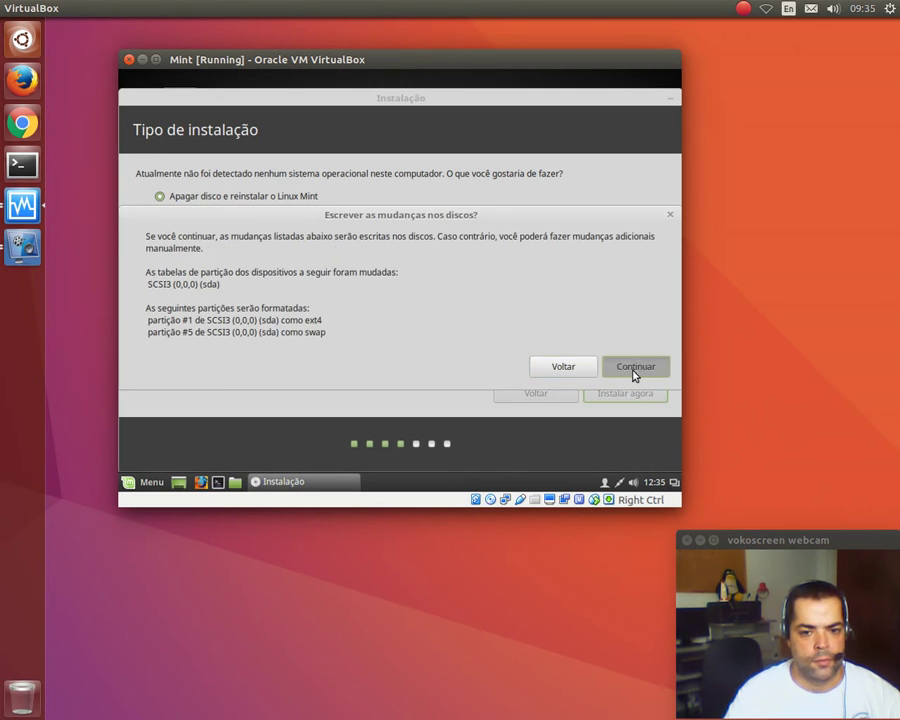
click(635, 369)
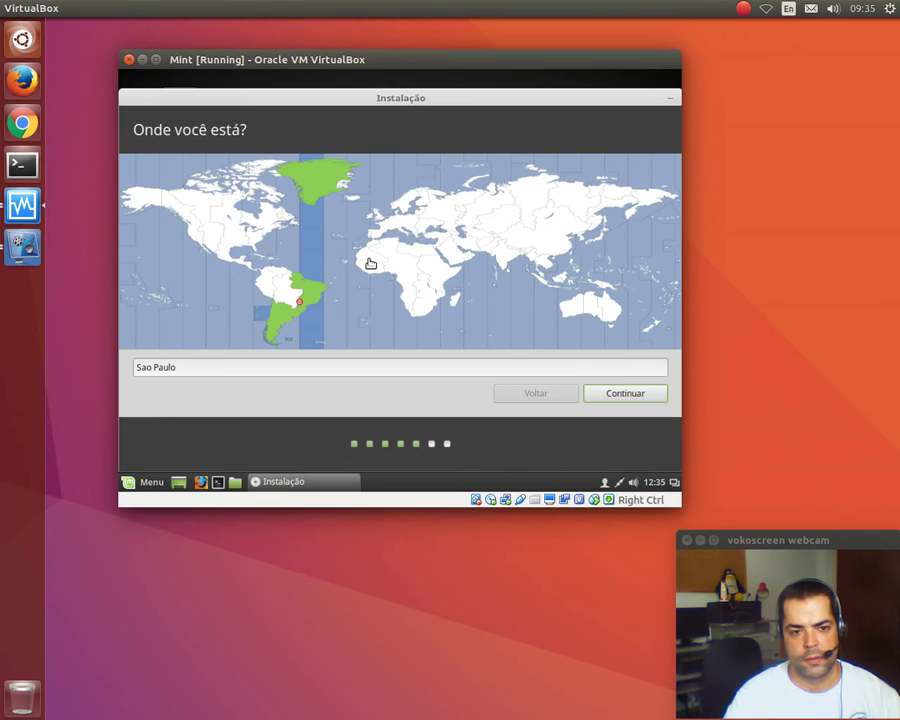
click(633, 393)
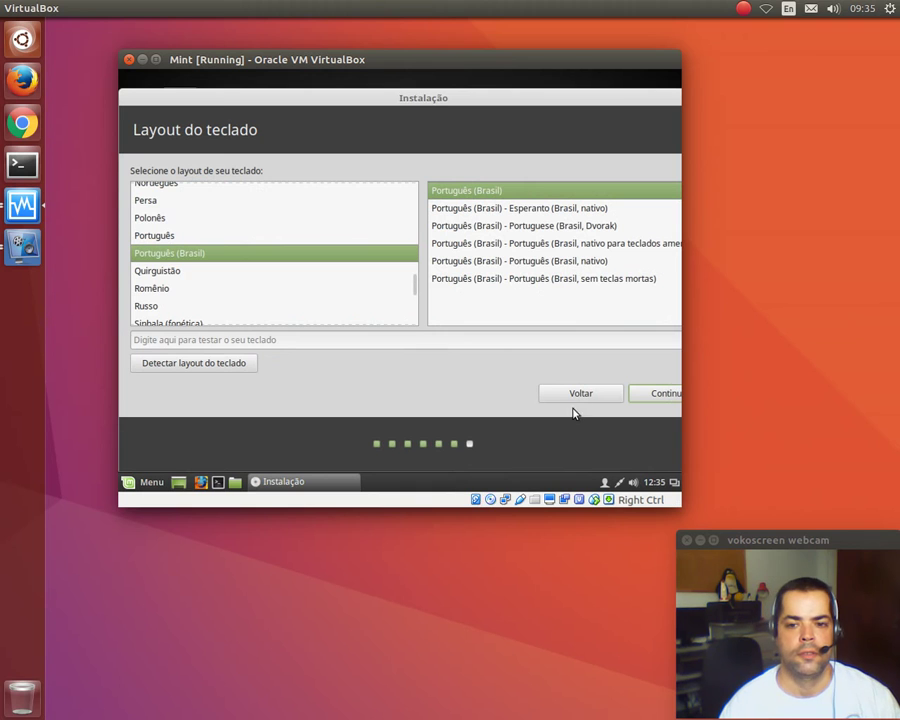
Accept the Português (Brasil) keyboard layout and enter suporte as the name for the new user account.
click(647, 395)
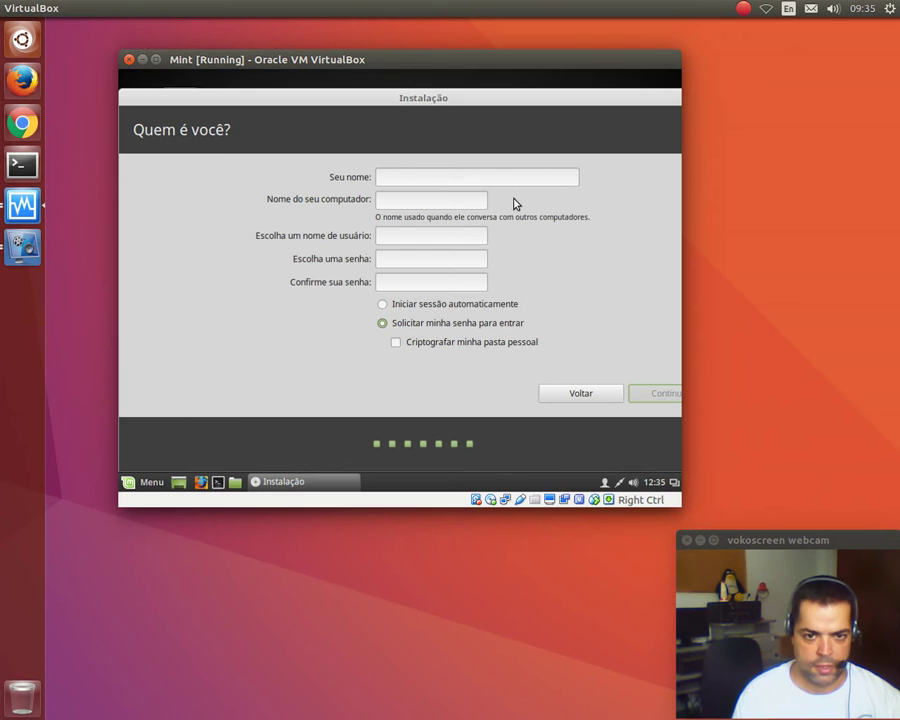
text(suporte)
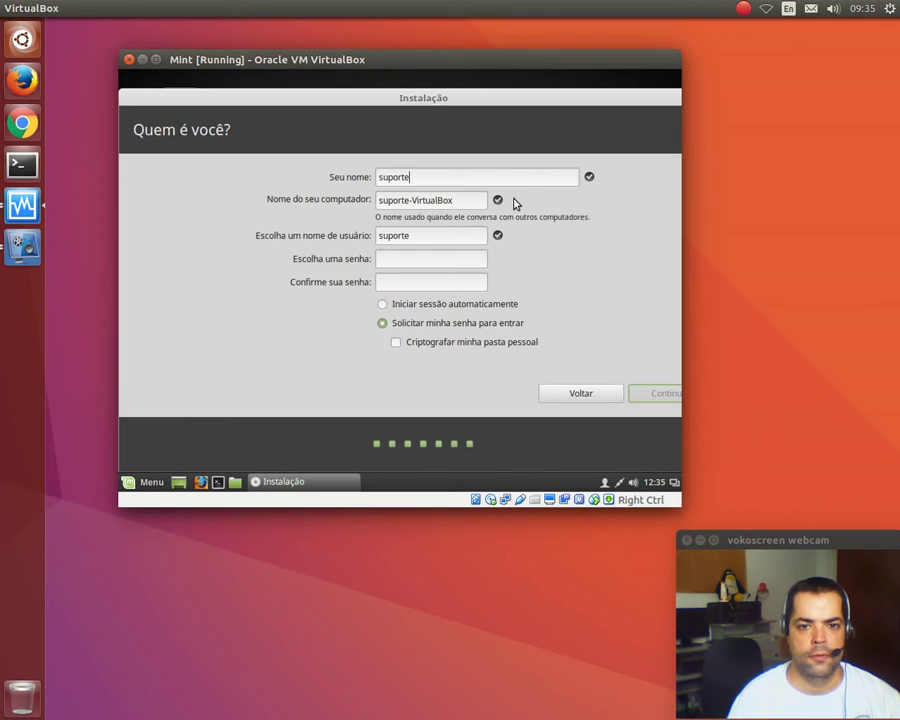
key(Tab)
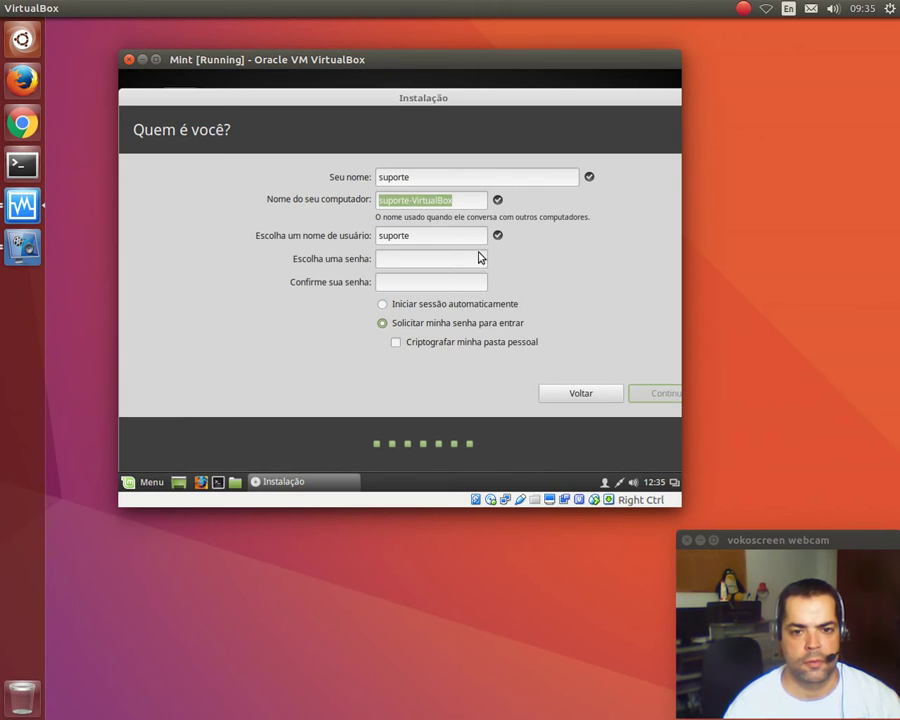
Enter and confirm the account password, keep the password request at login, and continue the installation.
text(********)
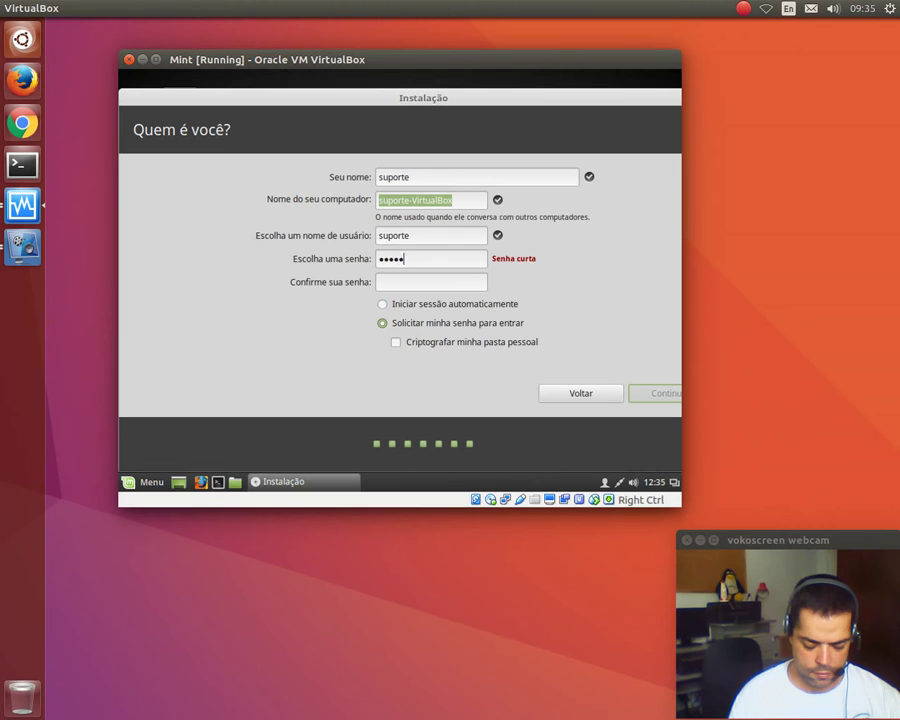
key(Tab)
text(**)
text(1)
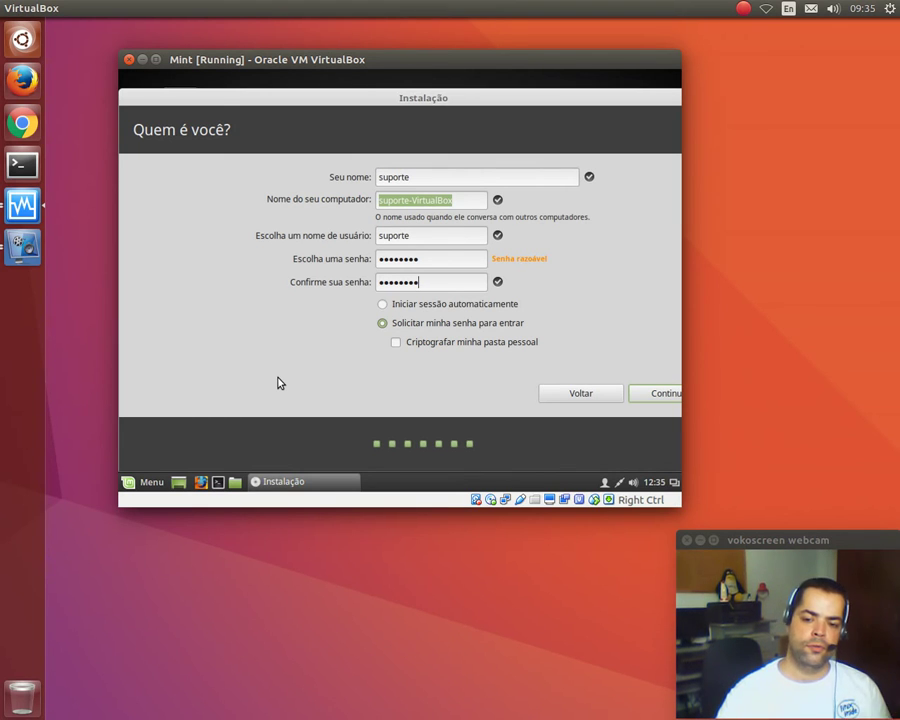
click(655, 392)
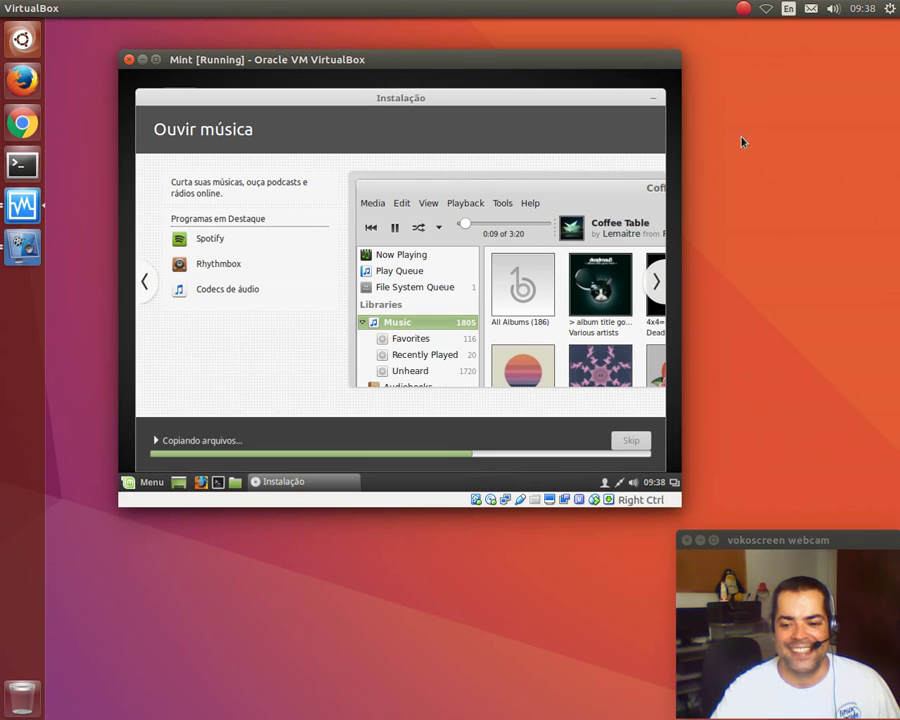
Reposition the running Mint machine's window and the webcam window so they sit apart on the desktop.
drag(634, 58, 614, 64)
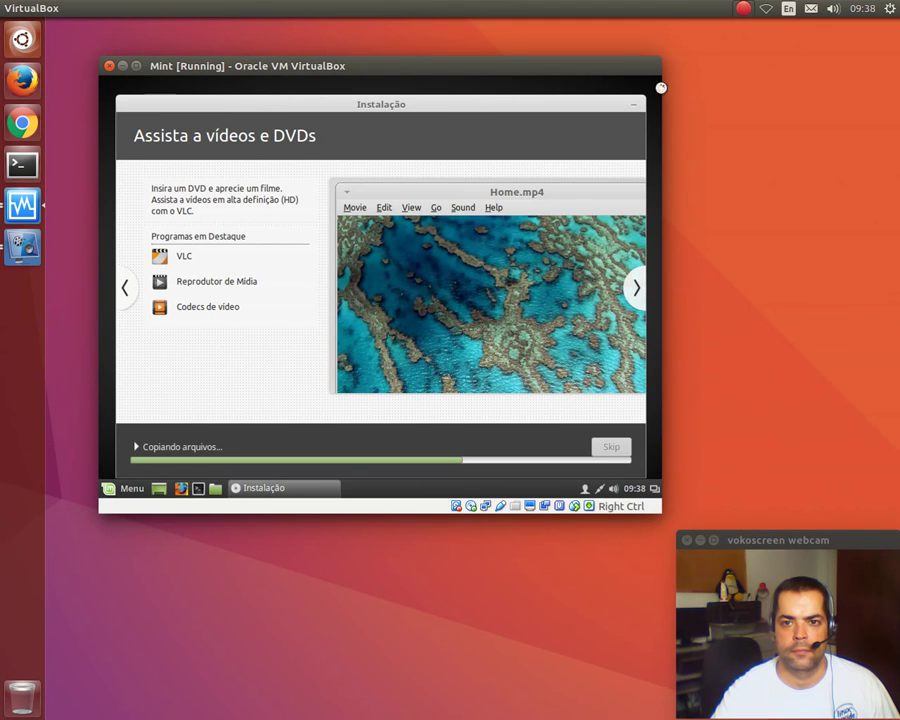
drag(566, 70, 634, 53)
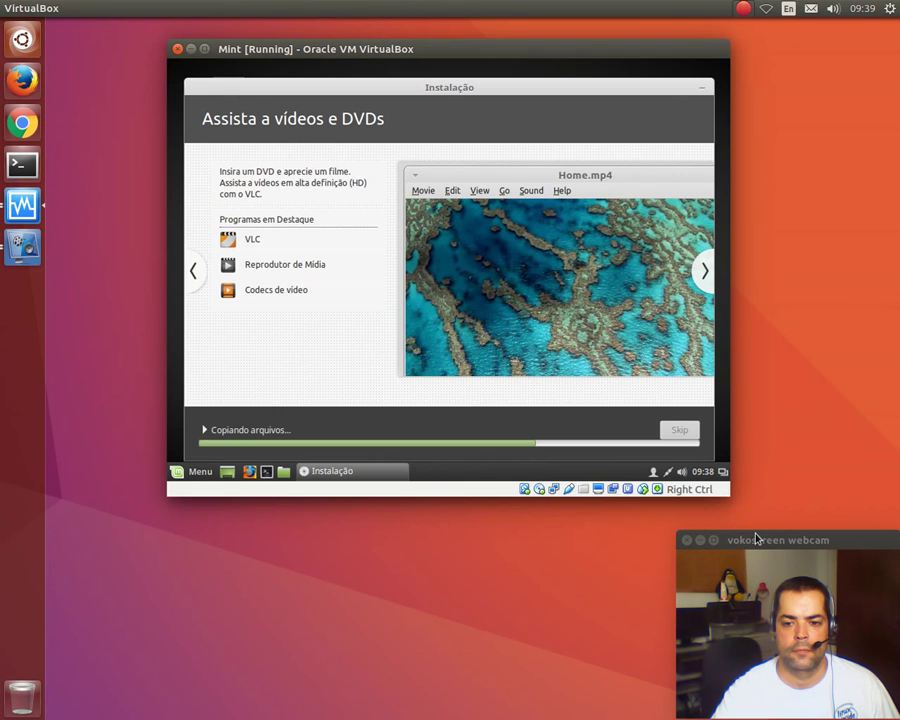
drag(771, 538, 760, 538)
drag(757, 521, 760, 523)
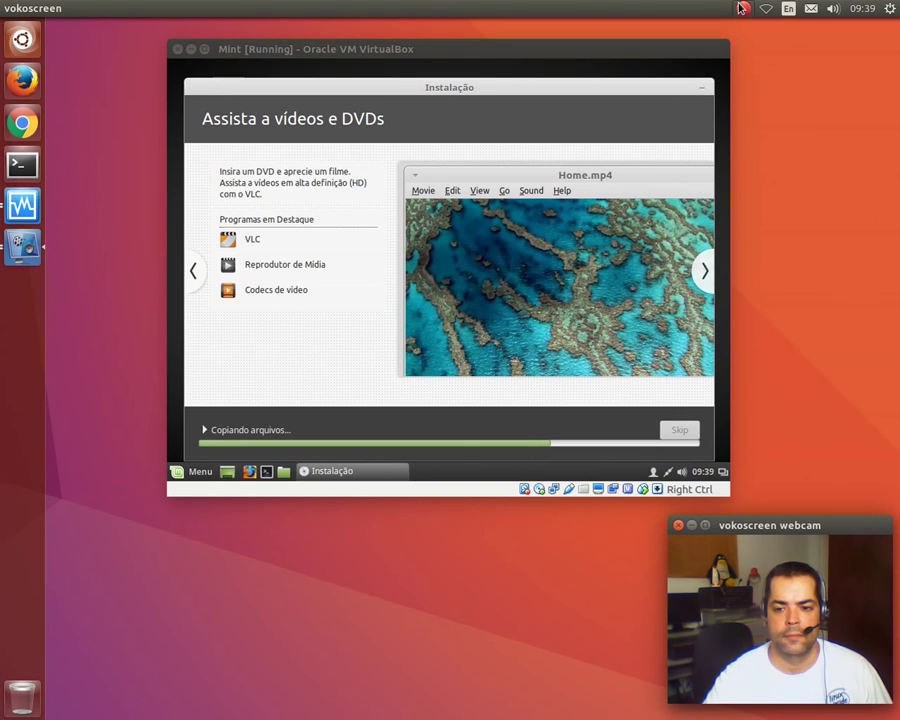
Switch to vokoscreen and pick its main recorder window from the overview of its open windows.
click(783, 263)
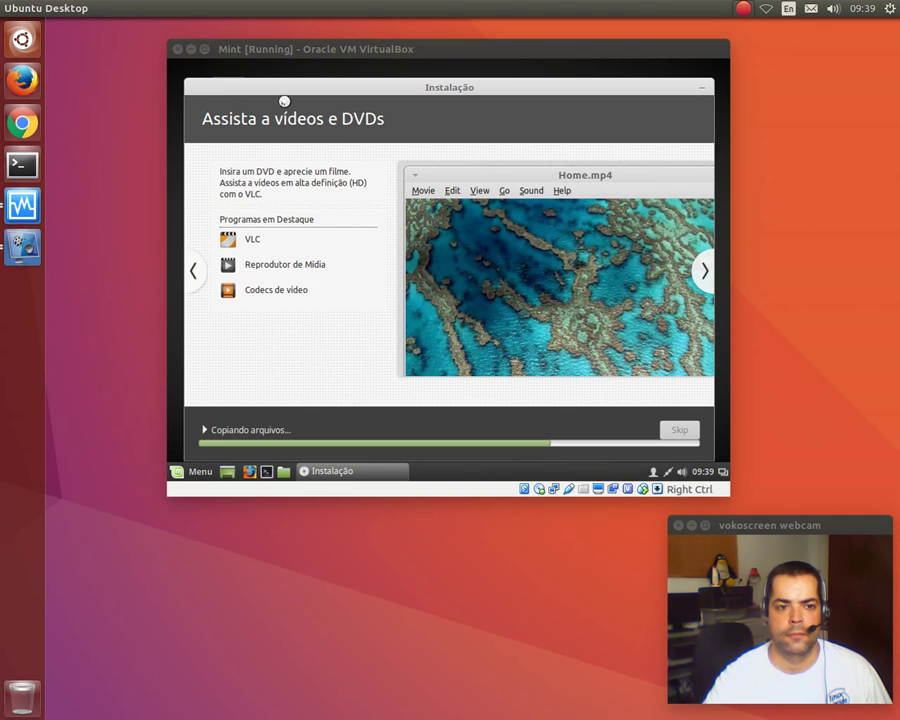
click(18, 258)
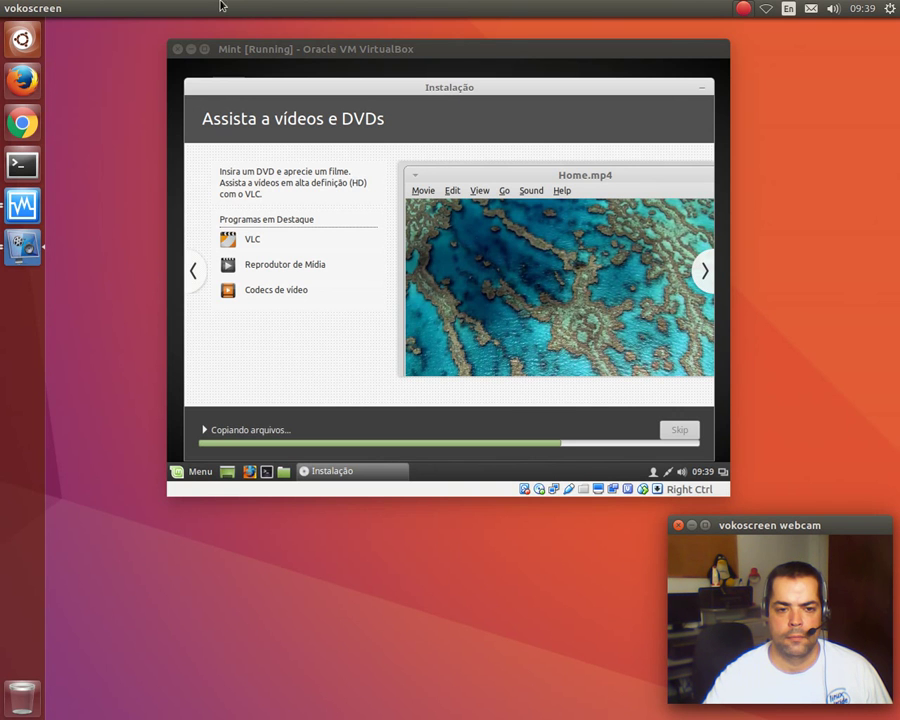
key(ctrl+super+w)
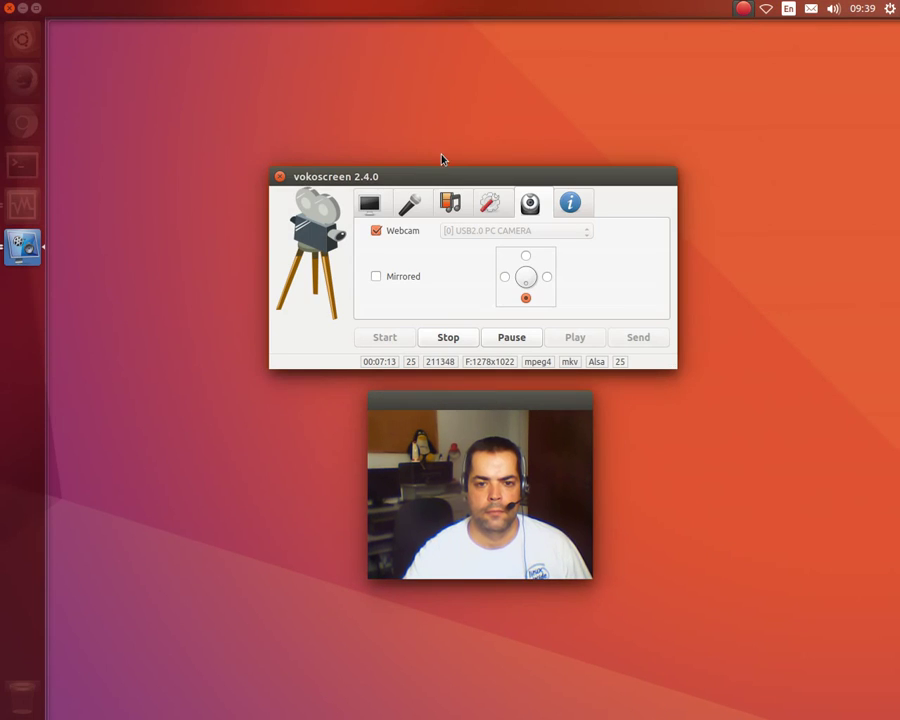
click(460, 187)
drag(350, 20, 899, 320)
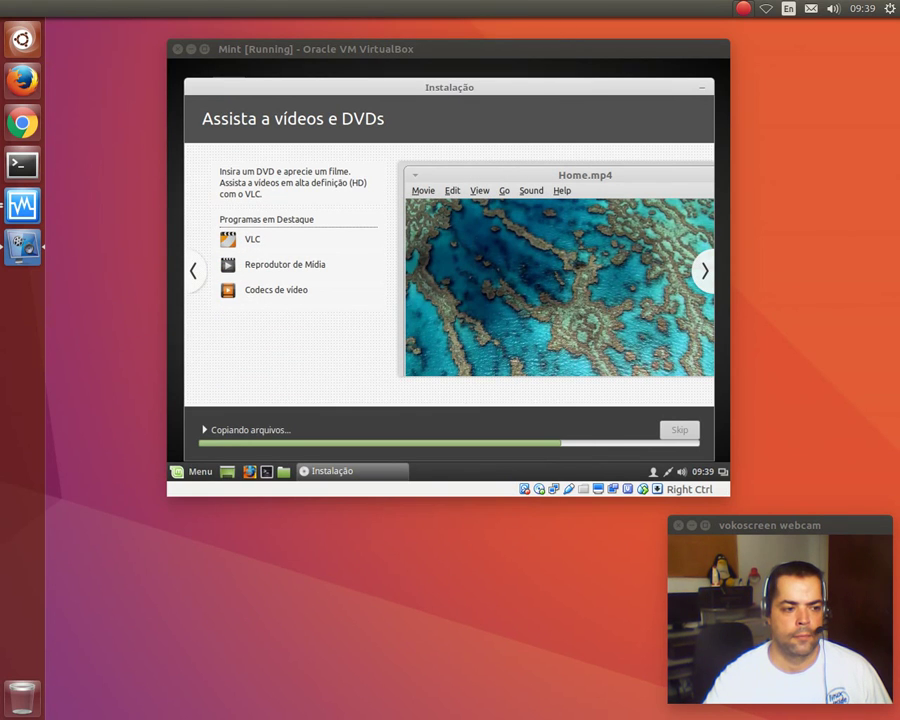